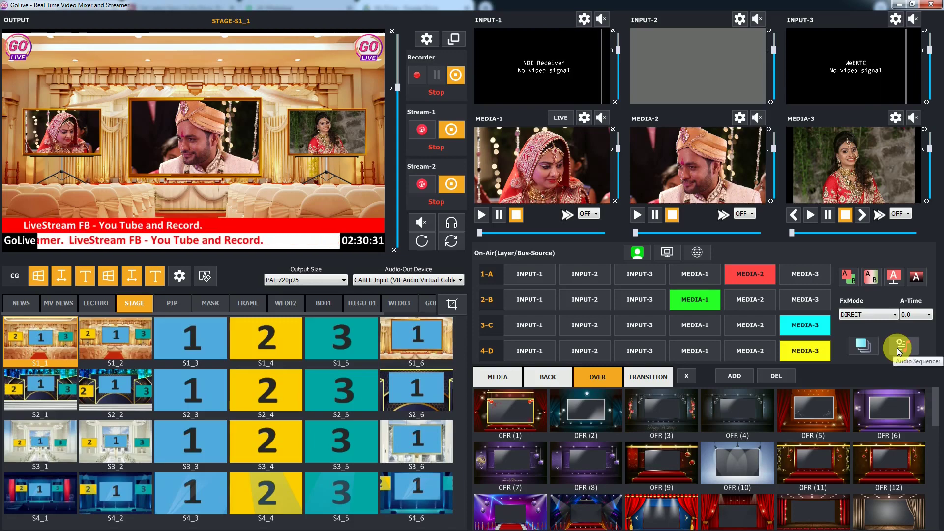
Open the Audio Sequencer window and start adding tracks through the Browse File dialog.
click(900, 346)
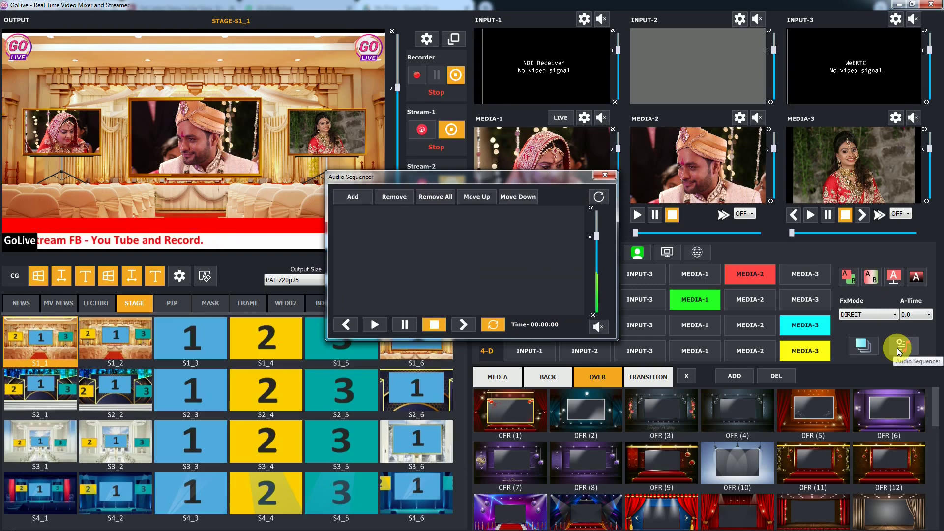
click(361, 201)
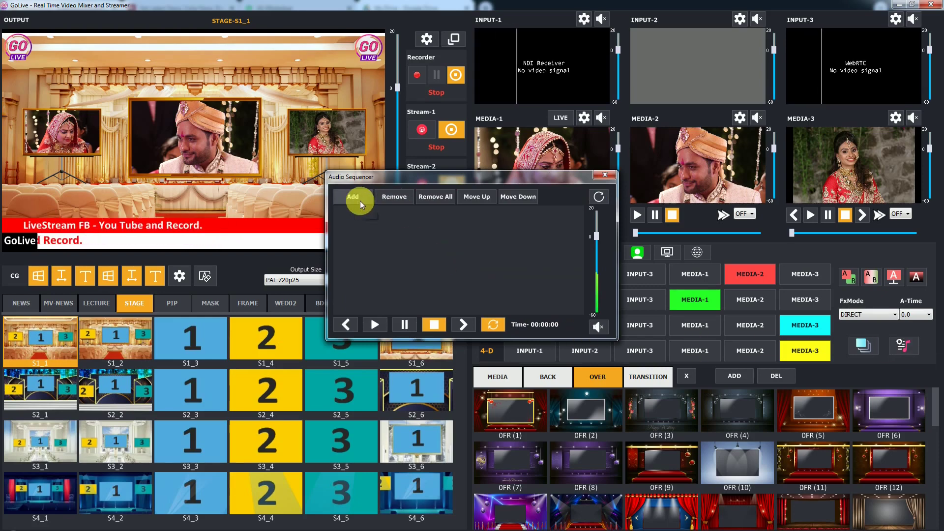
Load the ten MP3s, Dance_of_the_Mammoths.mp3 through 4.mp3, into the playlist.
click(360, 201)
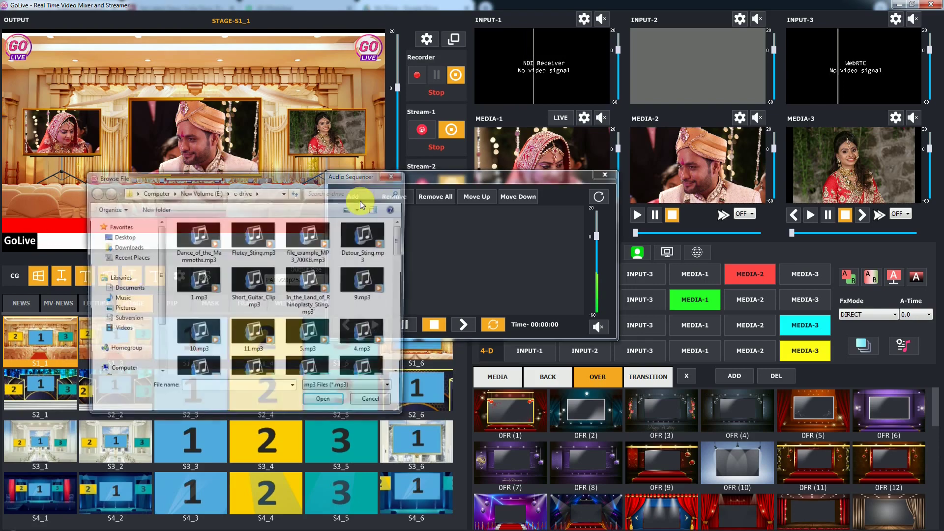
click(201, 235)
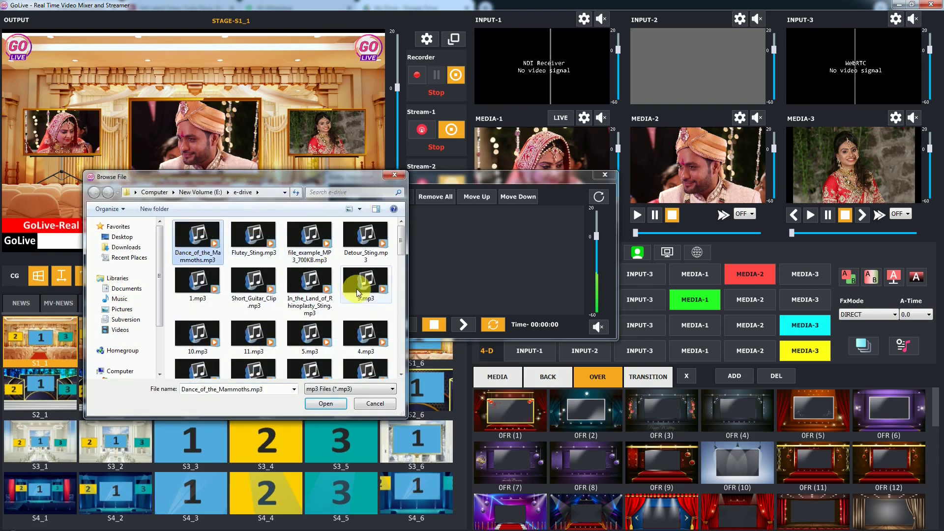
shift+click(366, 336)
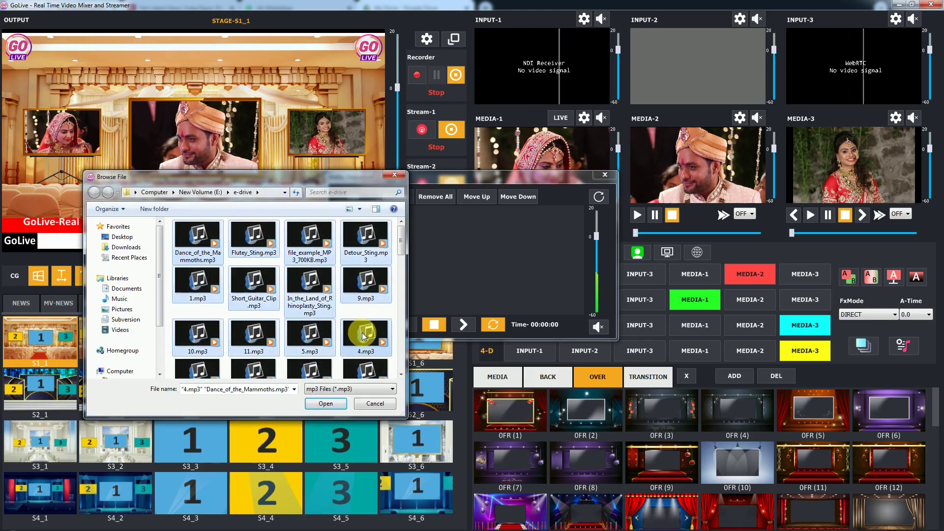
click(337, 409)
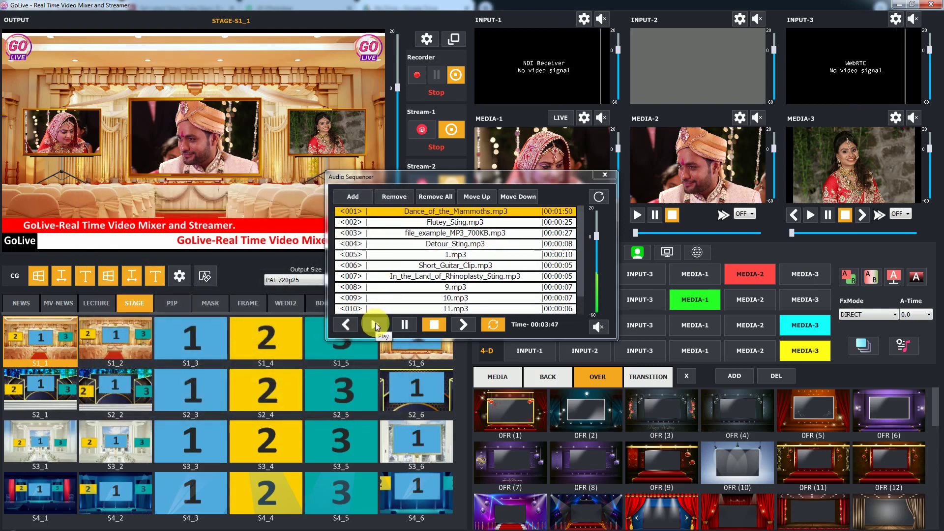
Play the playlist, pause it, stop it, then play it again.
click(376, 322)
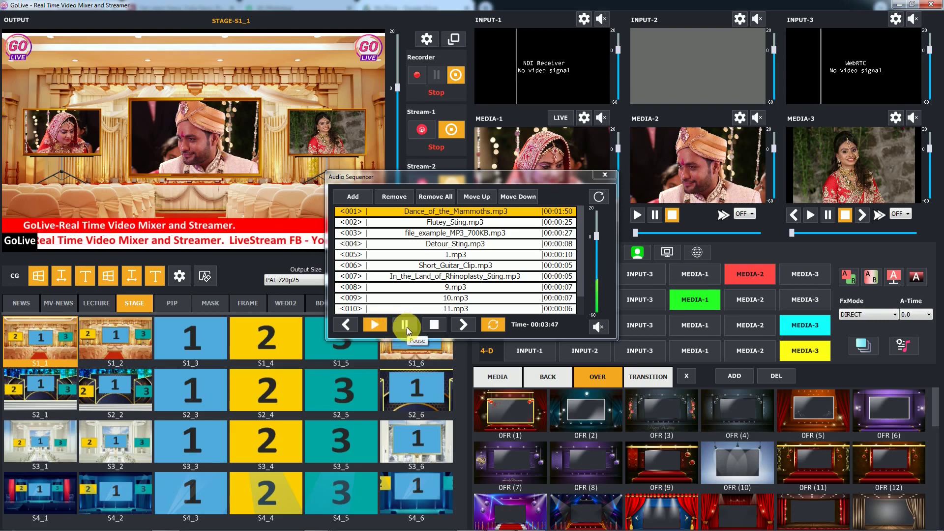
click(407, 327)
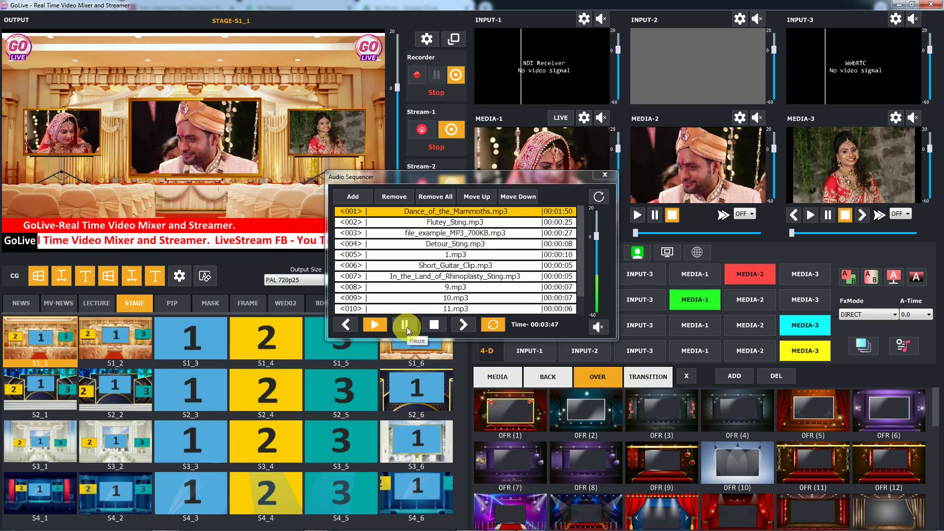
click(435, 327)
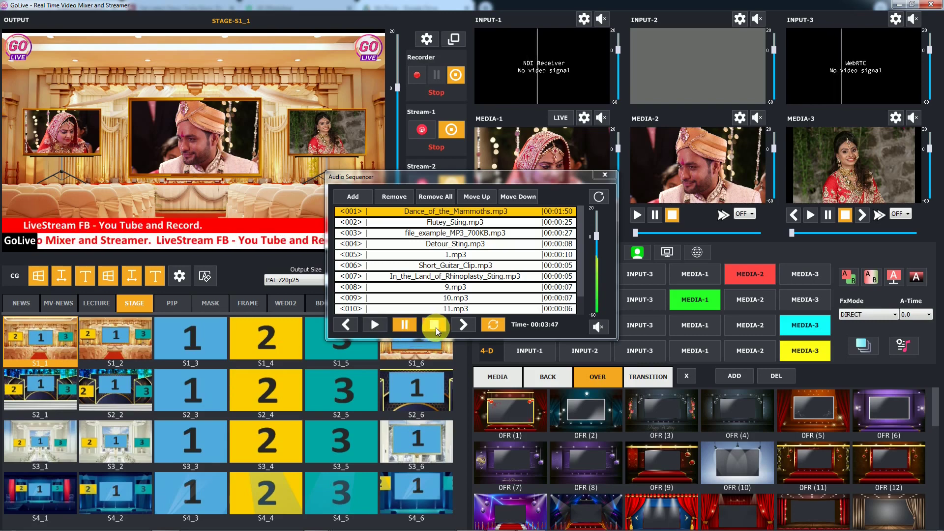
click(371, 327)
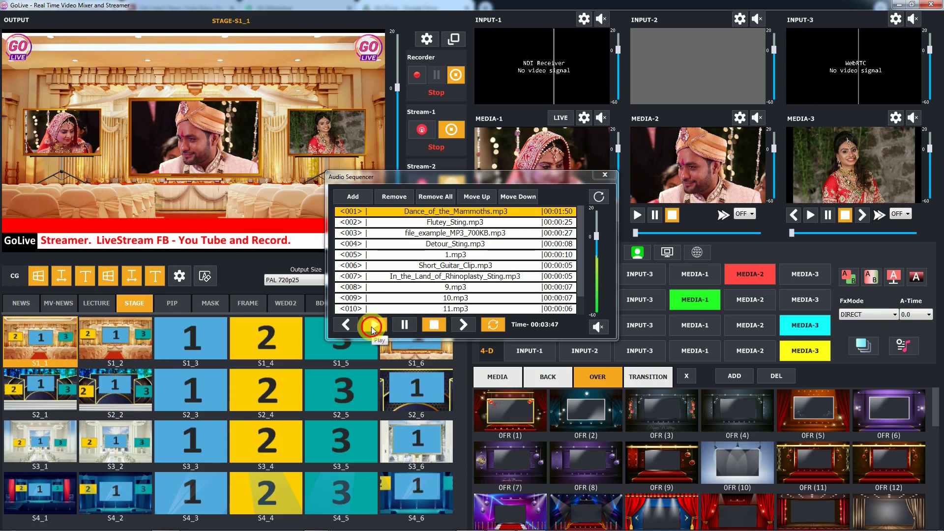
Play Short_Guitar_Clip.mp3, then skip forward two tracks to 9.mp3.
double_click(433, 269)
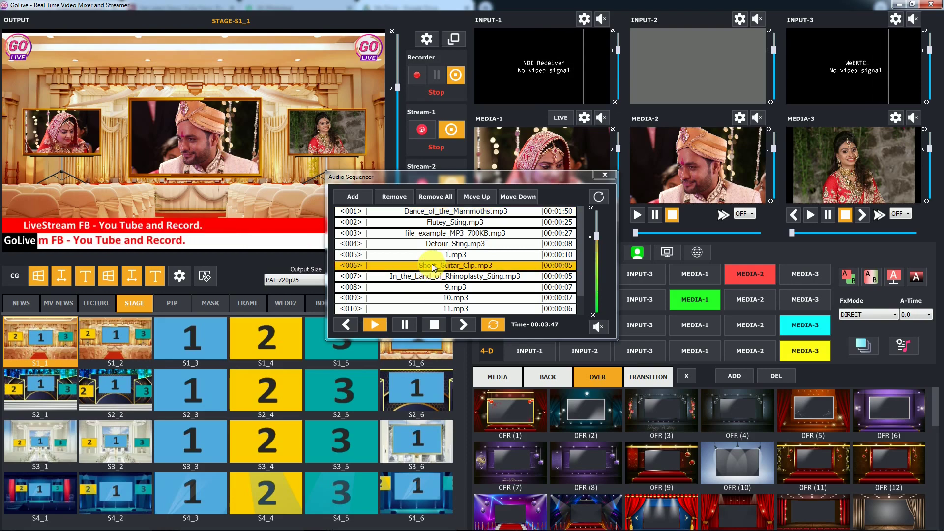
click(464, 323)
click(463, 323)
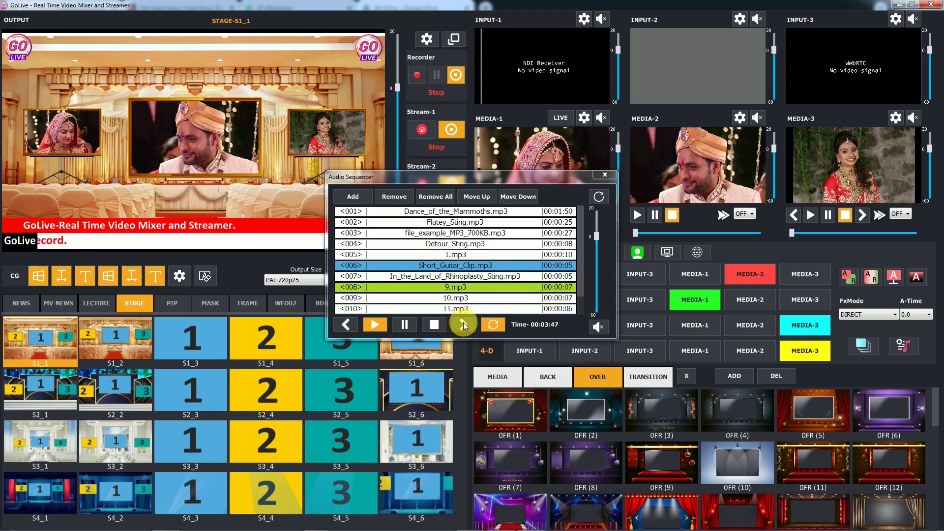
Step back three tracks, past 1.mp3, to Detour_Sting.mp3.
click(348, 325)
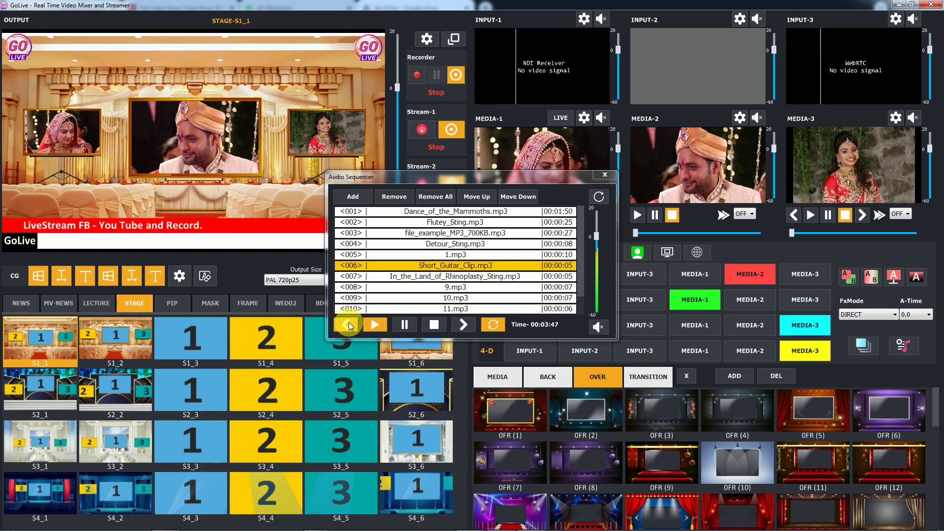
click(350, 322)
click(351, 322)
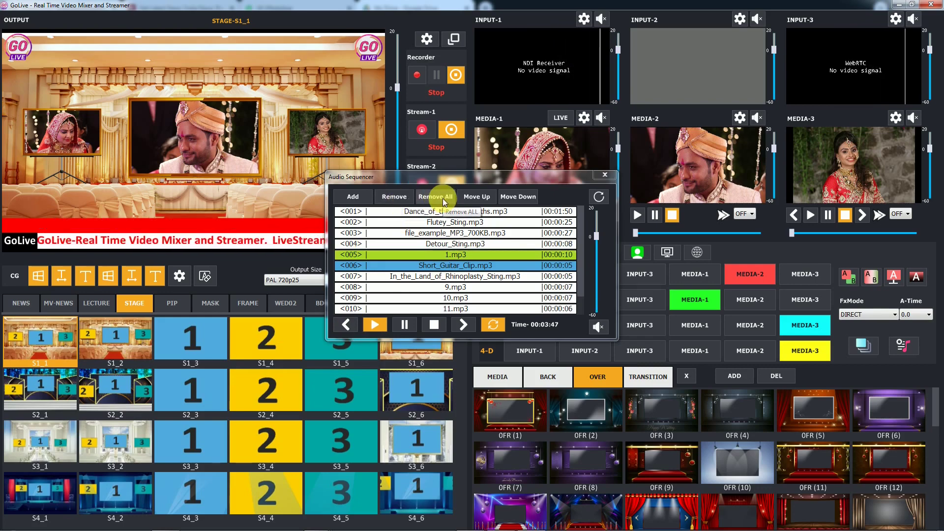
Move file_example_MP3_700KB.mp3 down to fifth place, after Detour_Sting and 1.mp3.
click(454, 233)
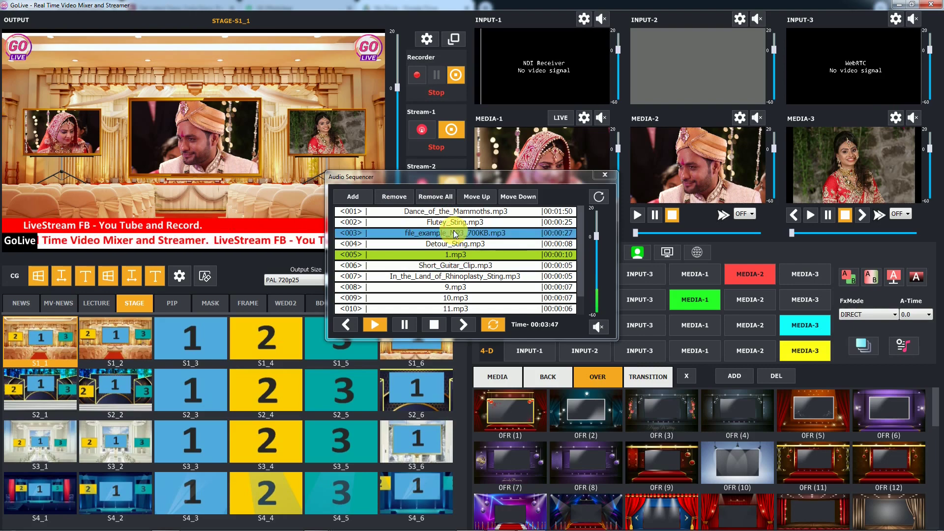
click(519, 195)
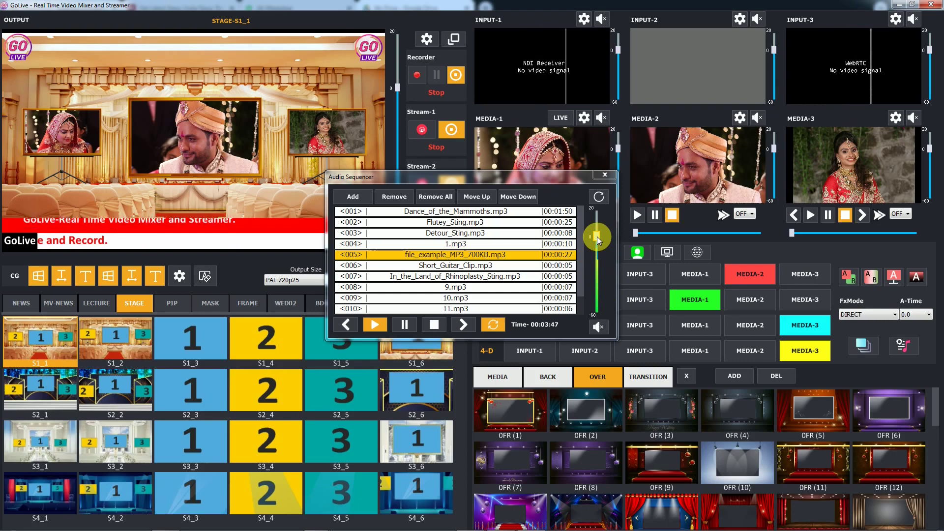
Try the sequencer volume and mute, restore both, then move the window up-right.
mouse_move(597, 237)
mouse_down()
mouse_move(599, 271)
mouse_move(603, 238)
mouse_up()
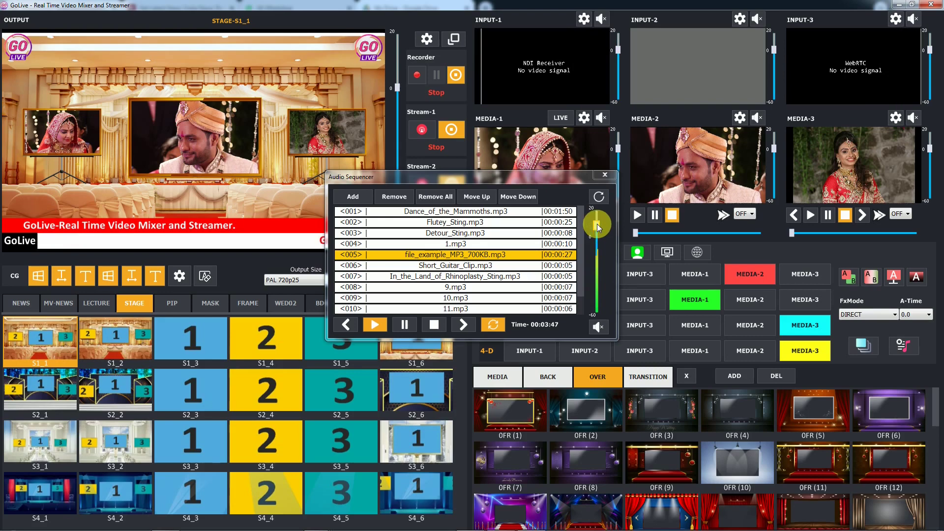
click(599, 198)
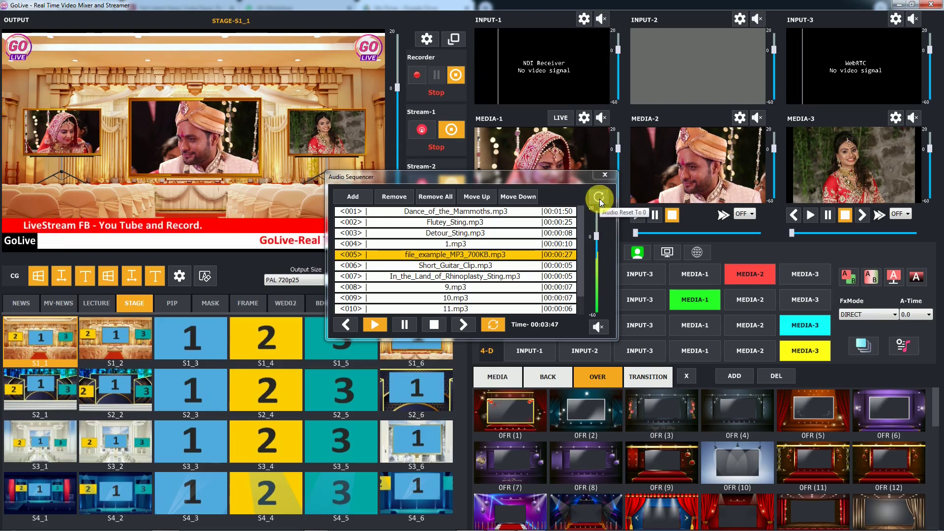
click(599, 326)
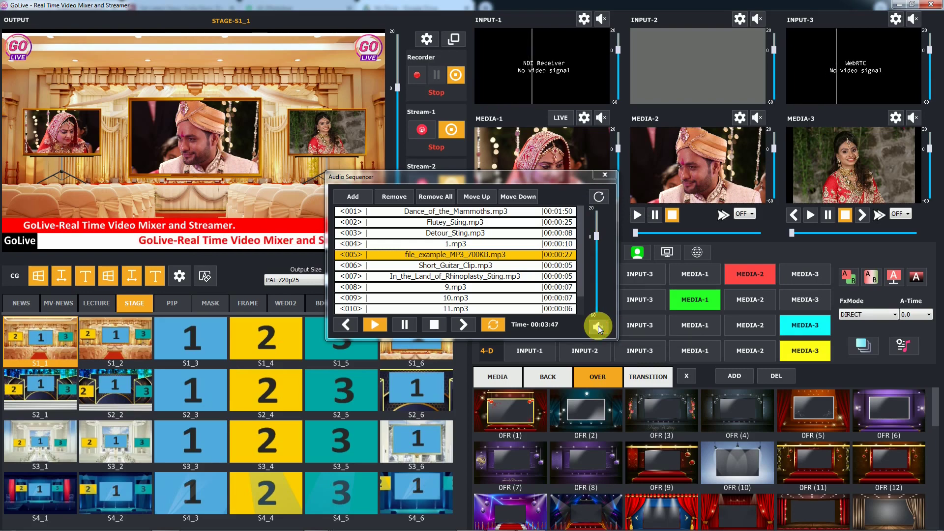
click(599, 325)
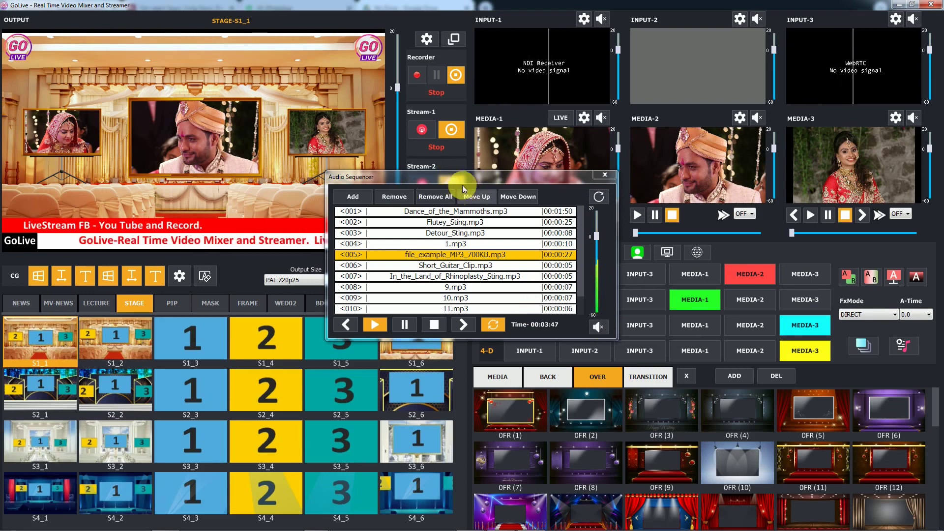
drag(462, 184, 625, 151)
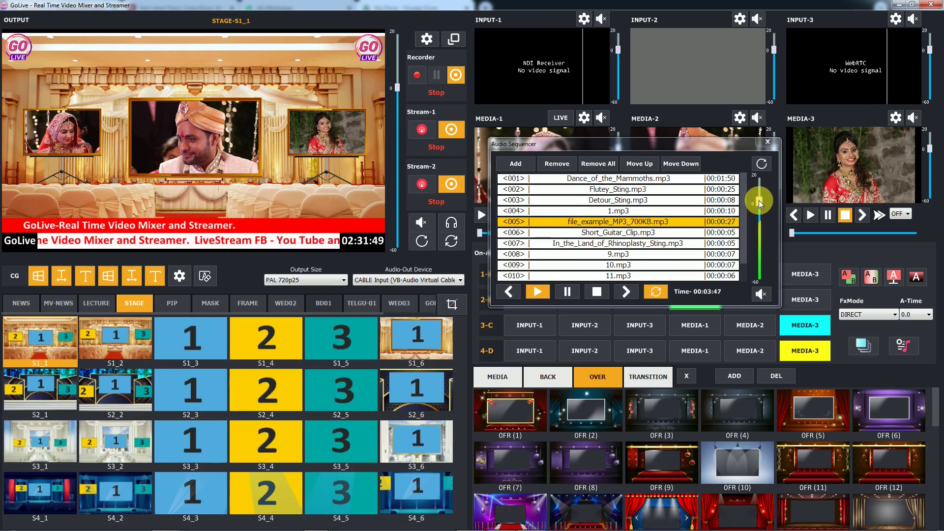
Set the output's BK Audio source to #Audio Sequencer# and close Output Setting.
click(398, 89)
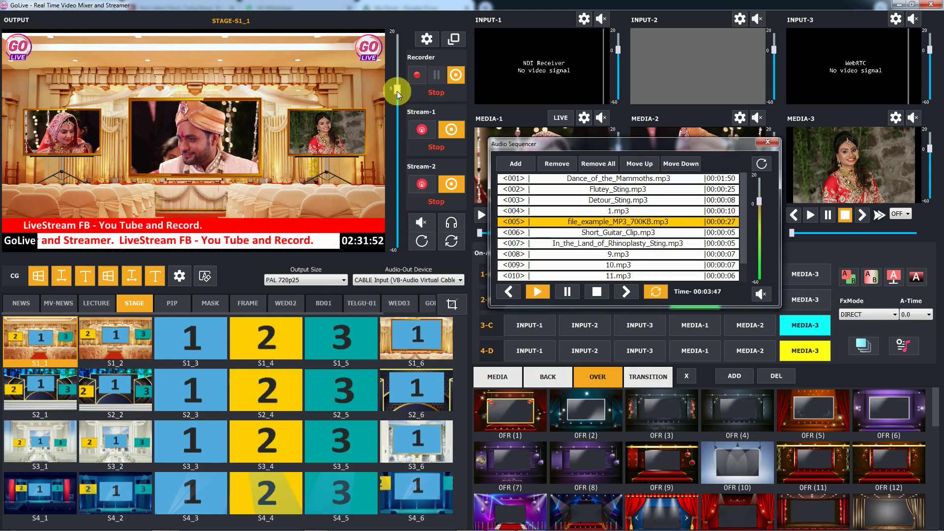
click(427, 40)
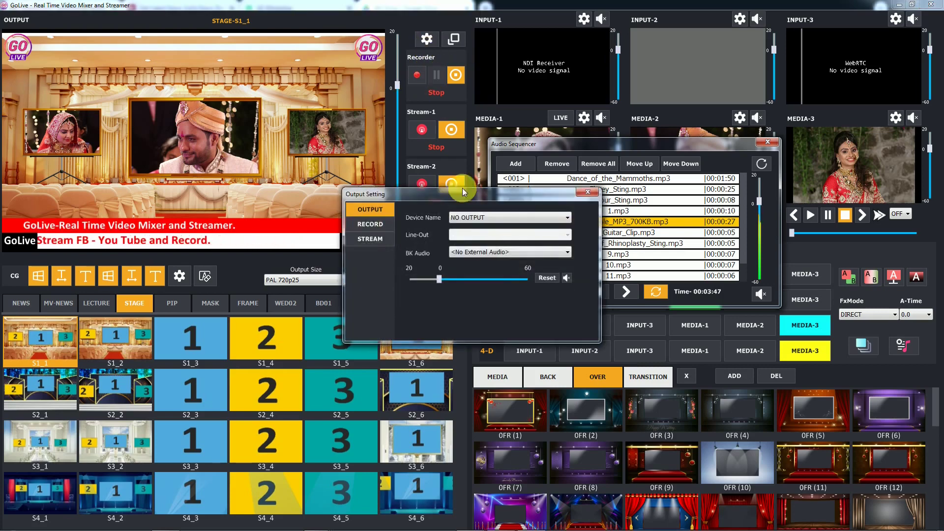
click(486, 253)
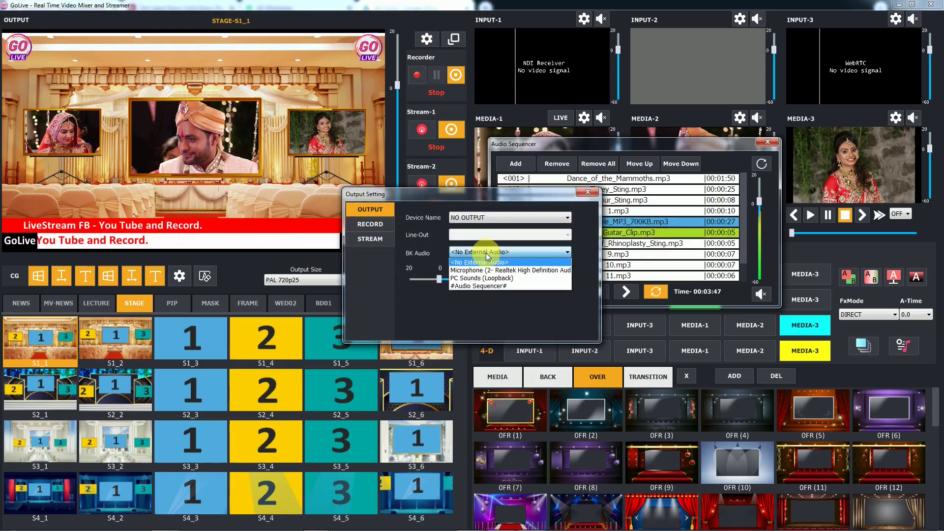
click(480, 286)
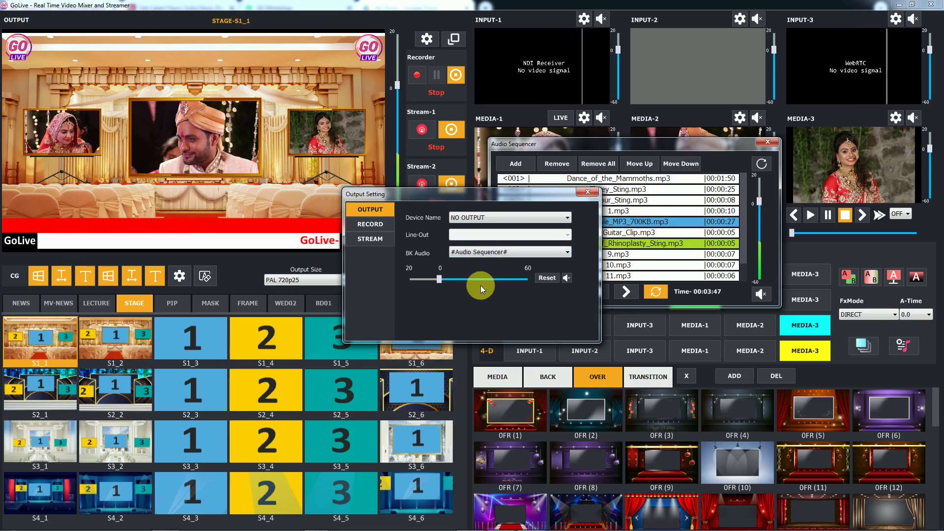
click(590, 195)
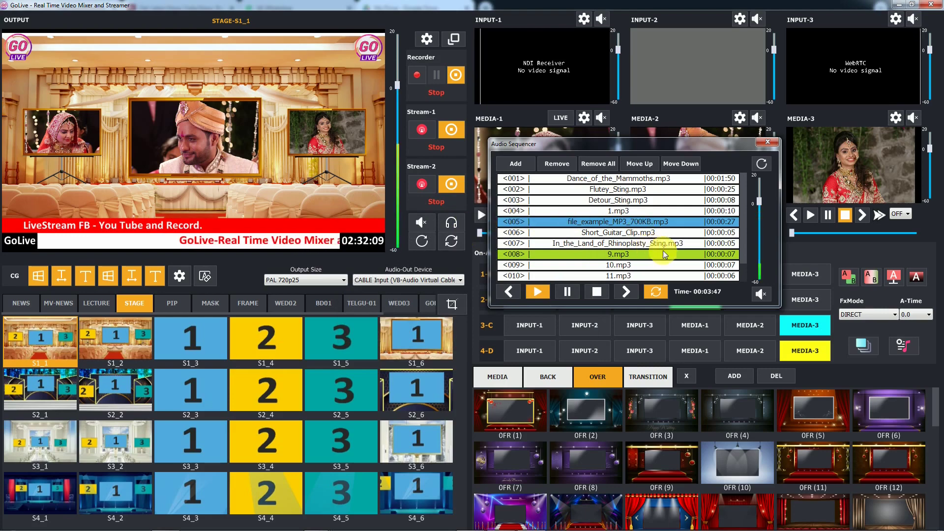
Adjust the main output volume and nudge the Audio Sequencer volume slightly higher.
click(398, 89)
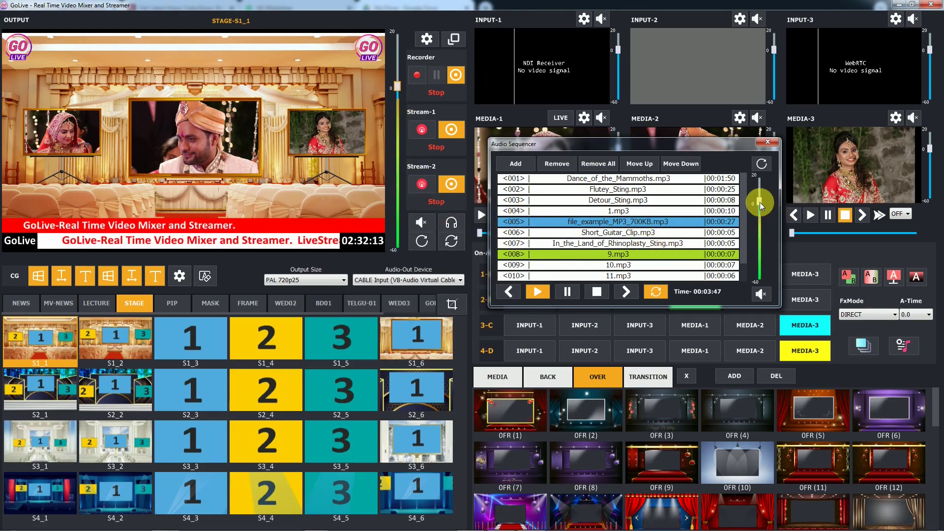
drag(760, 203, 760, 197)
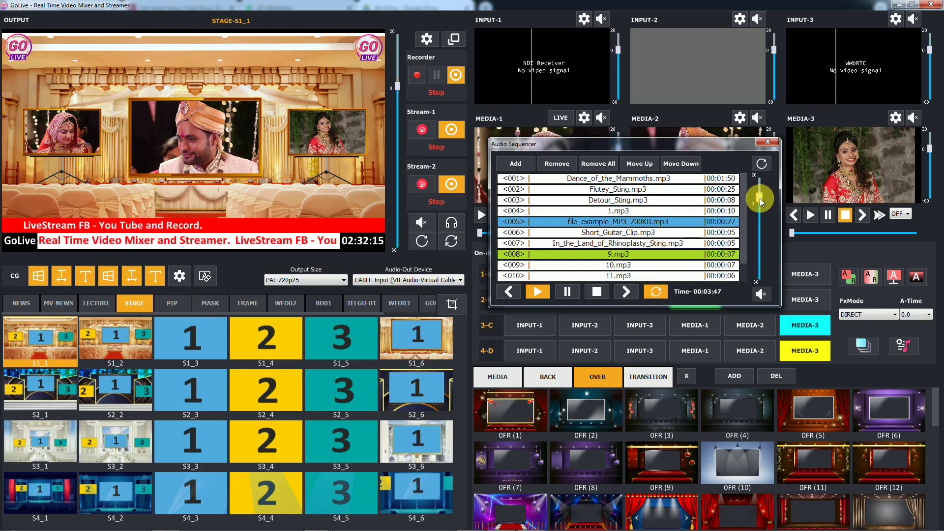